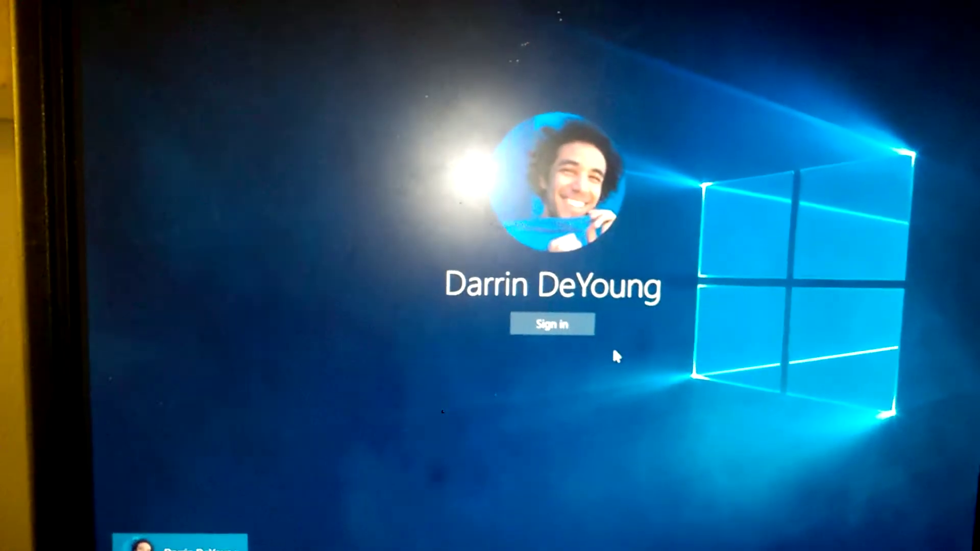
- Sign in as Darrin DeYoung and bring up the Start menu's app list
{"action": "left_click", "coordinate": [564, 347]}
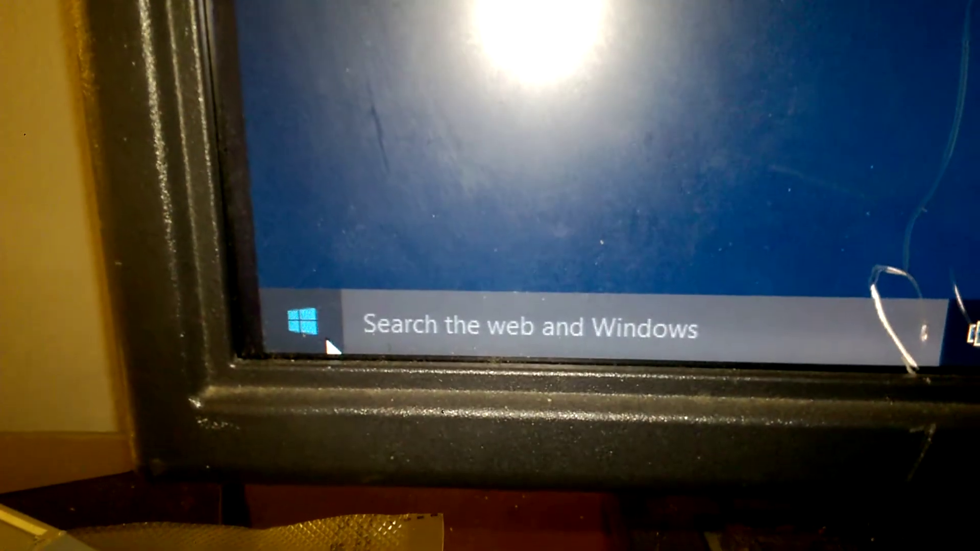
{"action": "left_click", "coordinate": [302, 283]}
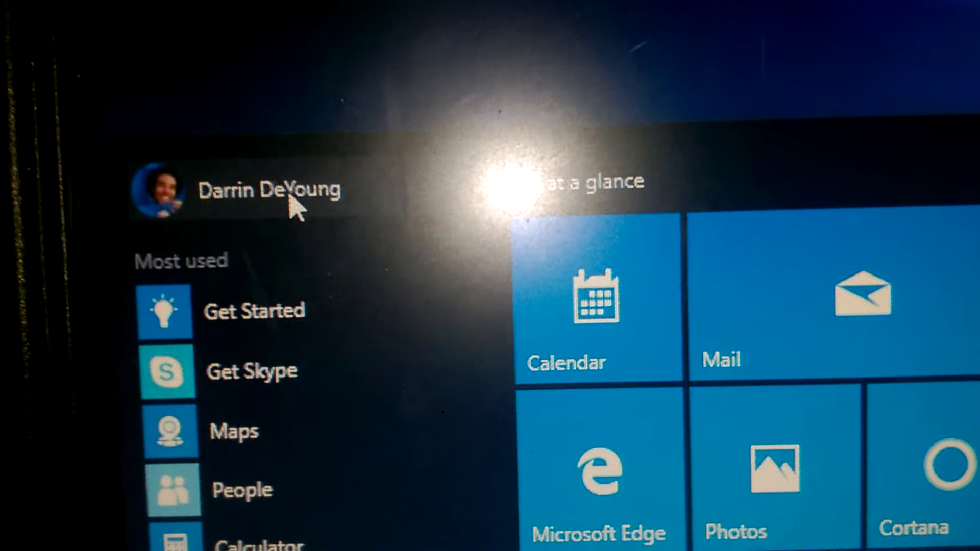
- Switch to the RetailAdmin account from the Start menu user options
{"action": "left_click", "coordinate": [295, 203]}
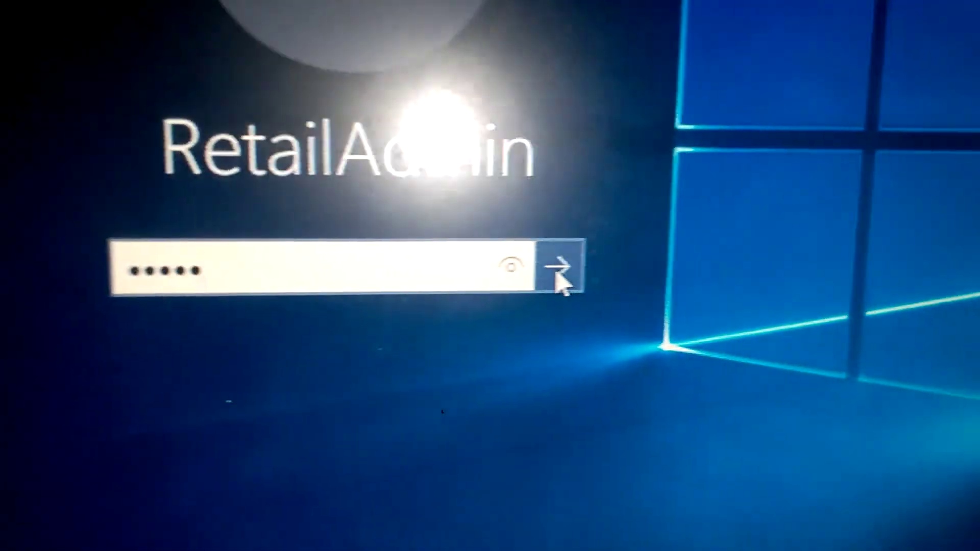
- Submit the RetailAdmin password to finish signing in
{"action": "left_click", "coordinate": [563, 269]}
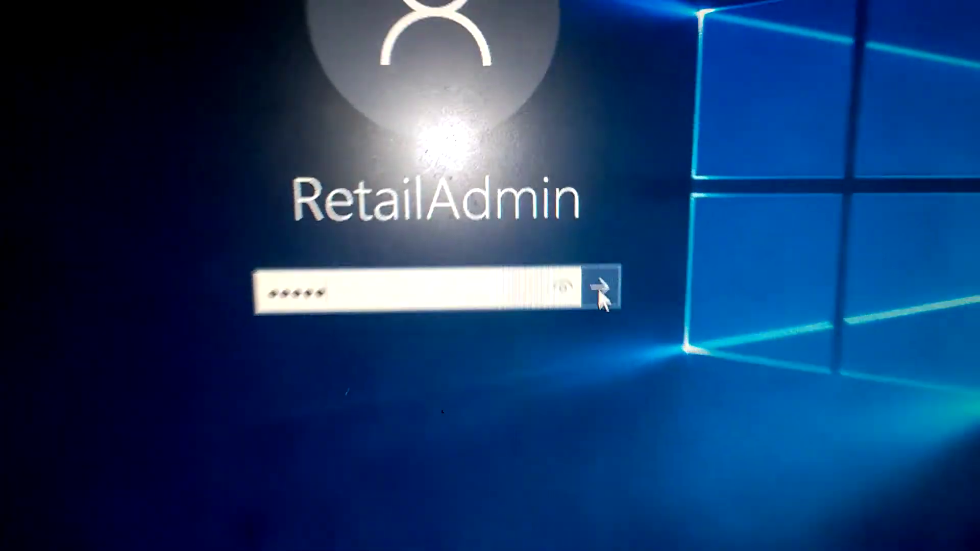